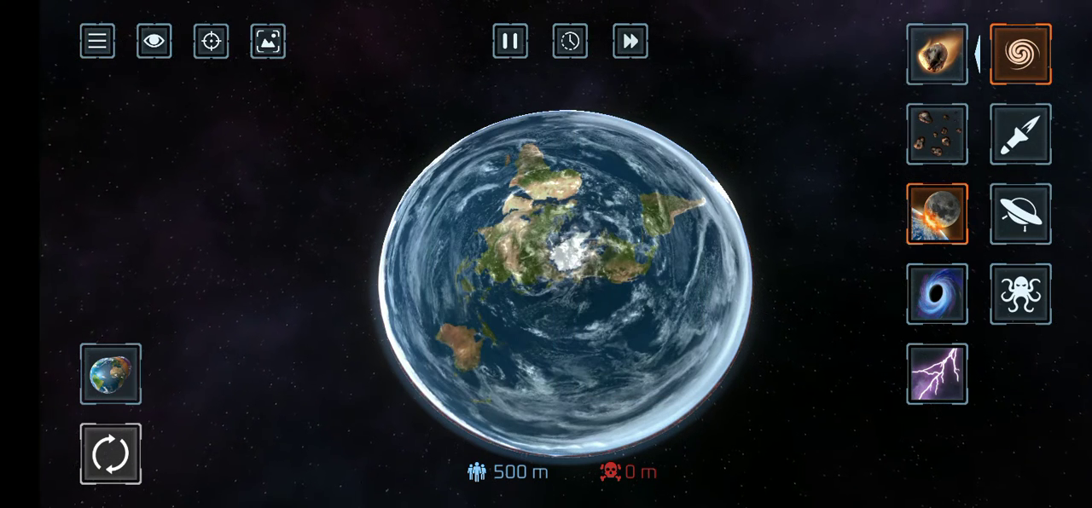
# Hide the interface to watch the moon approach the flat Earth, then restore it
pyautogui.click(153, 40)
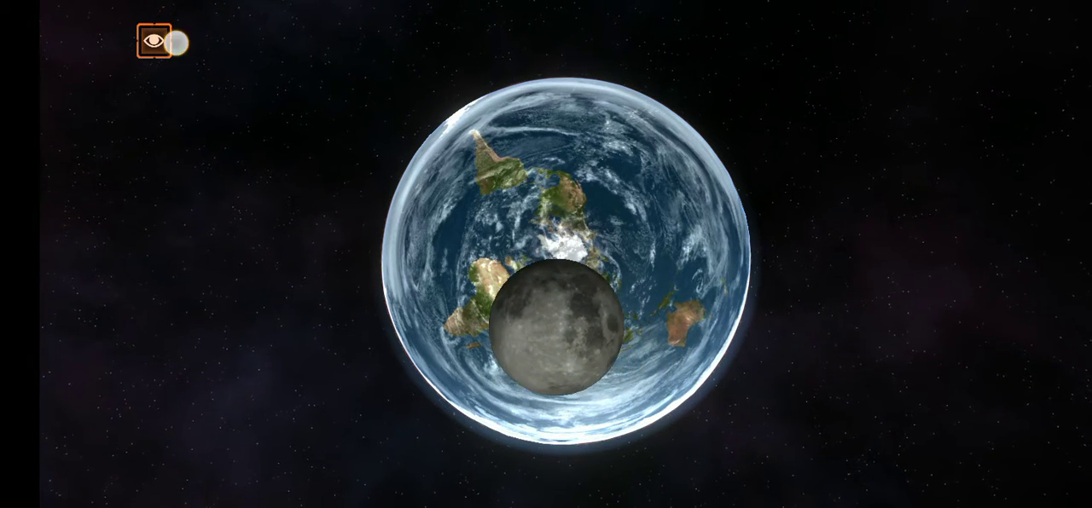
pyautogui.click(157, 41)
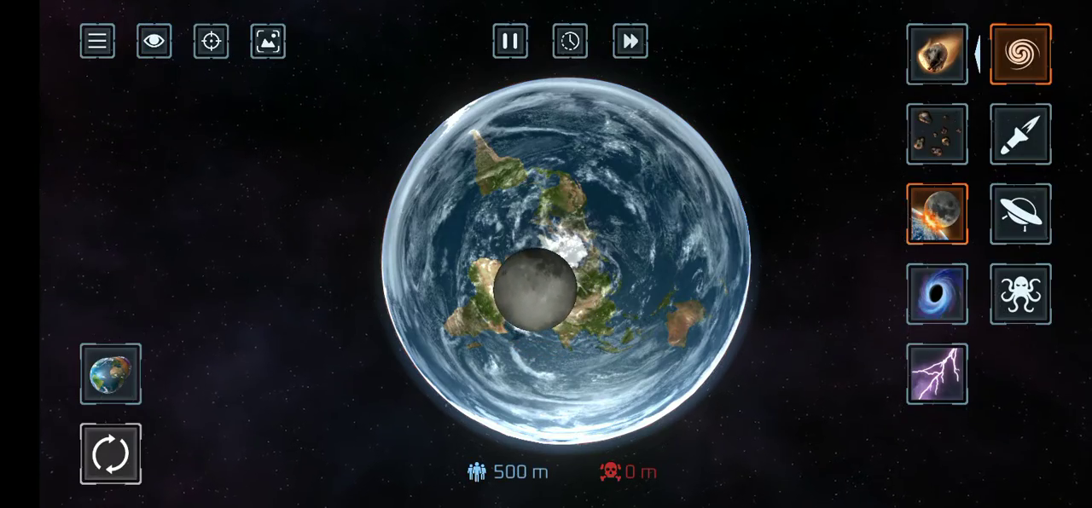
# Crash the moon into the flat Earth, then load a fresh round Earth
pyautogui.moveTo(875, 355); pyautogui.dragTo(900, 342)
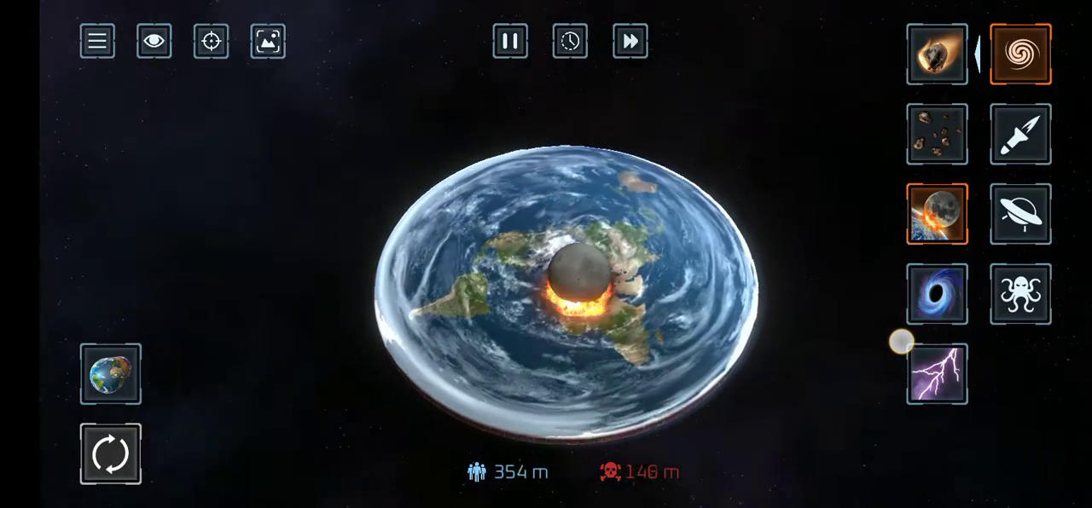
pyautogui.click(110, 374)
pyautogui.click(261, 170)
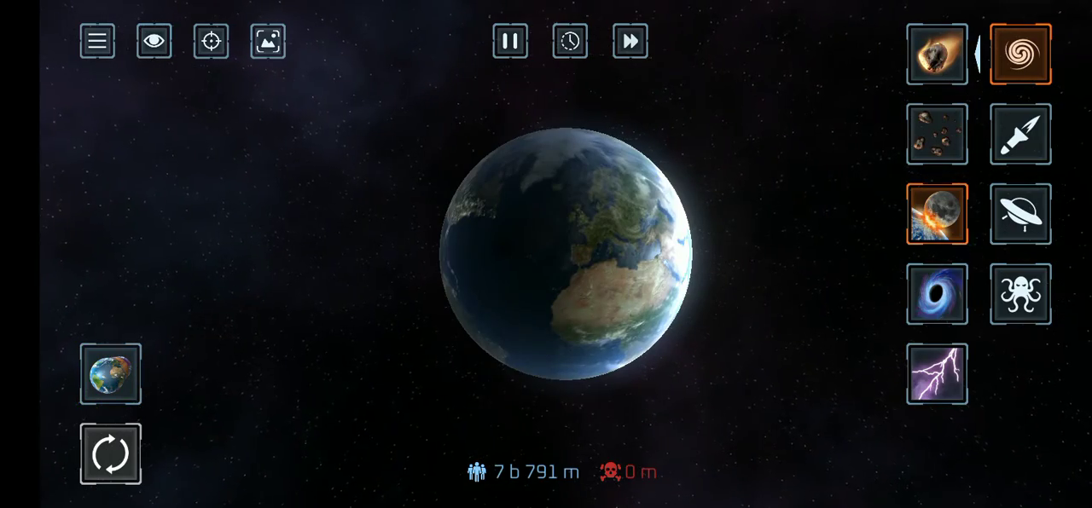
pyautogui.moveTo(563, 171); pyautogui.dragTo(546, 307)
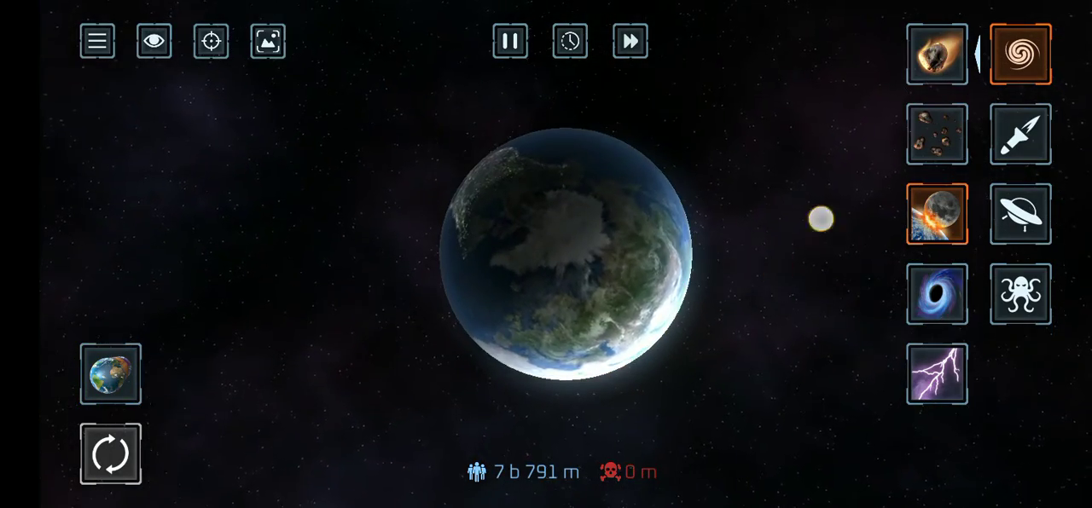
pyautogui.click(110, 454)
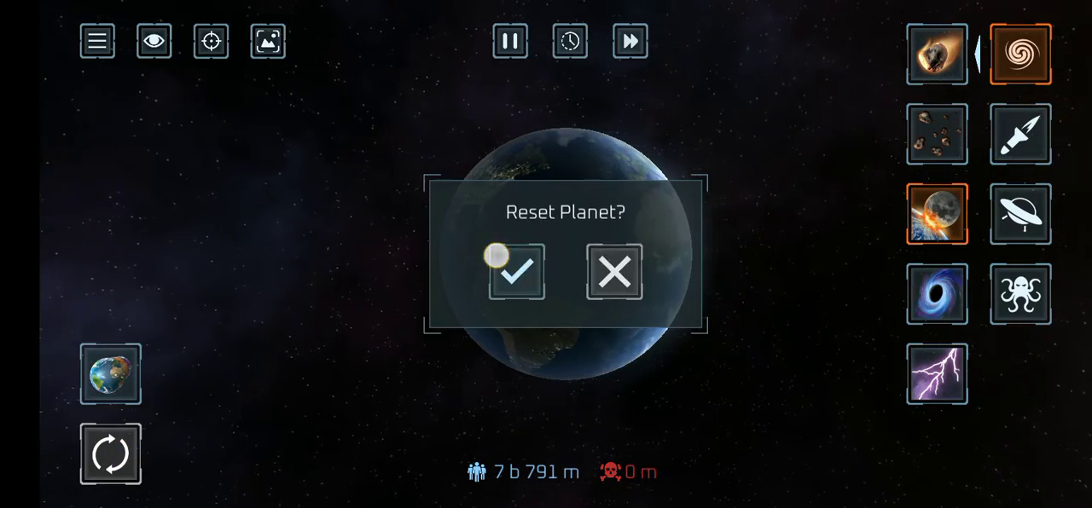
# Spin the reset Earth past Asia, Africa, the Atlantic and the night side
pyautogui.moveTo(478, 255); pyautogui.dragTo(648, 256)
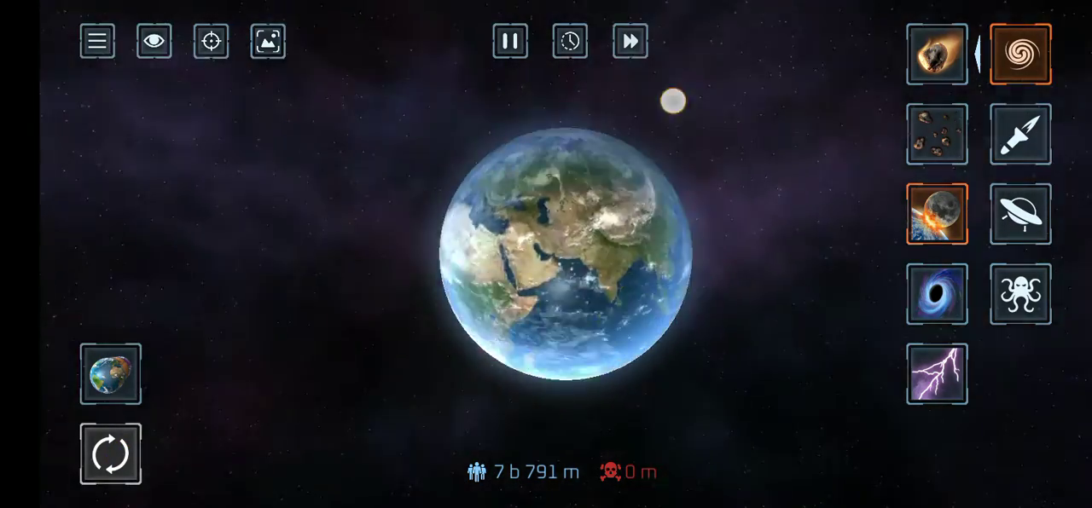
pyautogui.moveTo(477, 256); pyautogui.dragTo(648, 256)
pyautogui.moveTo(478, 213); pyautogui.dragTo(631, 298)
pyautogui.moveTo(477, 256); pyautogui.dragTo(649, 256)
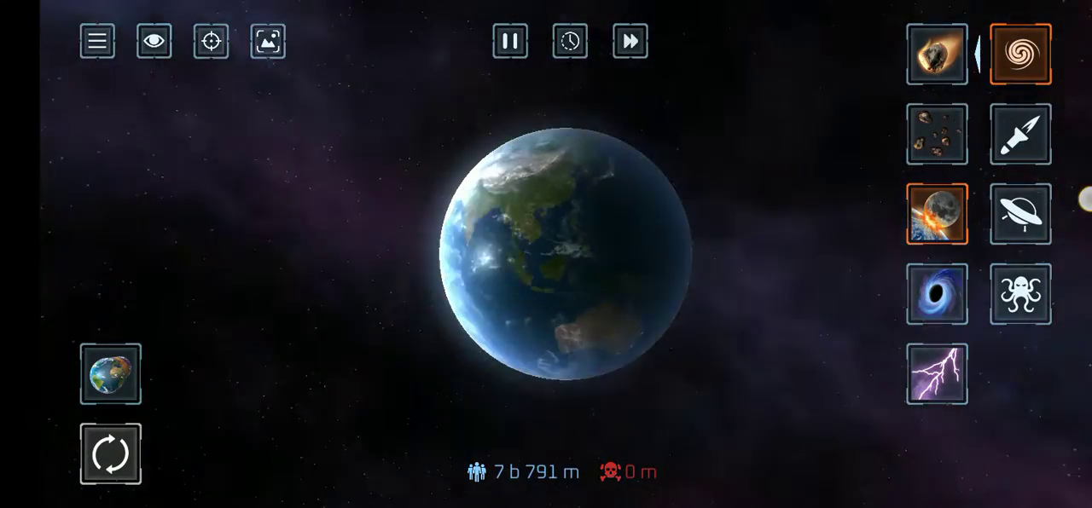
pyautogui.moveTo(478, 256); pyautogui.dragTo(597, 256)
pyautogui.moveTo(477, 256); pyautogui.dragTo(648, 255)
pyautogui.moveTo(478, 213); pyautogui.dragTo(631, 299)
pyautogui.moveTo(478, 255); pyautogui.dragTo(648, 255)
# Arm the lightning weapon and bring up the planet list
pyautogui.click(937, 374)
pyautogui.moveTo(826, 335); pyautogui.dragTo(75, 359)
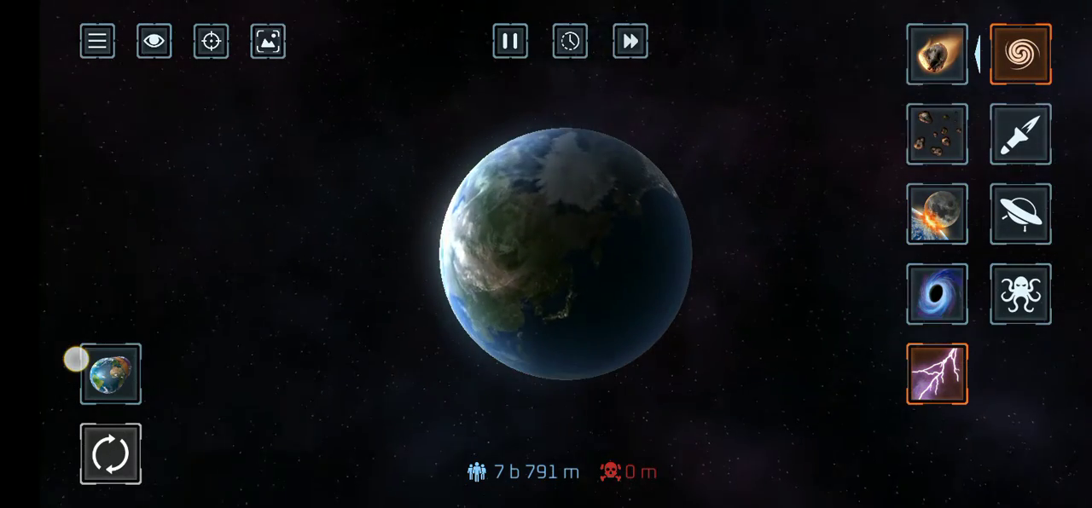
pyautogui.click(110, 373)
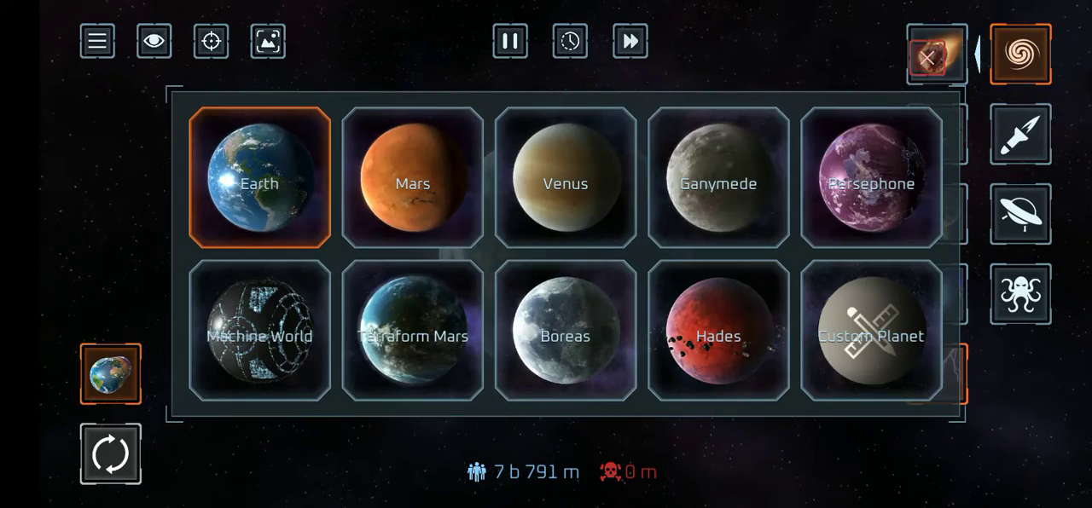
# Dismiss the planet list keeping the lightning-armed Earth, and spin it to change the lighting
pyautogui.click(243, 200)
pyautogui.moveTo(217, 268)
pyautogui.mouseDown()
pyautogui.moveTo(156, 231)
pyautogui.moveTo(116, 231)
pyautogui.moveTo(213, 227)
pyautogui.moveTo(177, 221)
pyautogui.moveTo(144, 222)
pyautogui.moveTo(230, 234)
pyautogui.moveTo(165, 253)
pyautogui.moveTo(111, 251)
pyautogui.mouseUp()
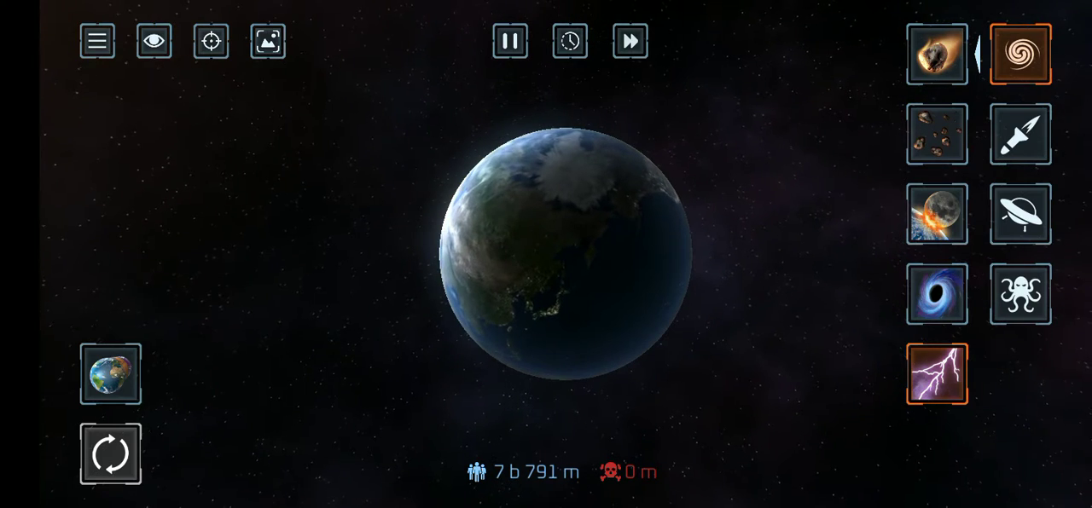